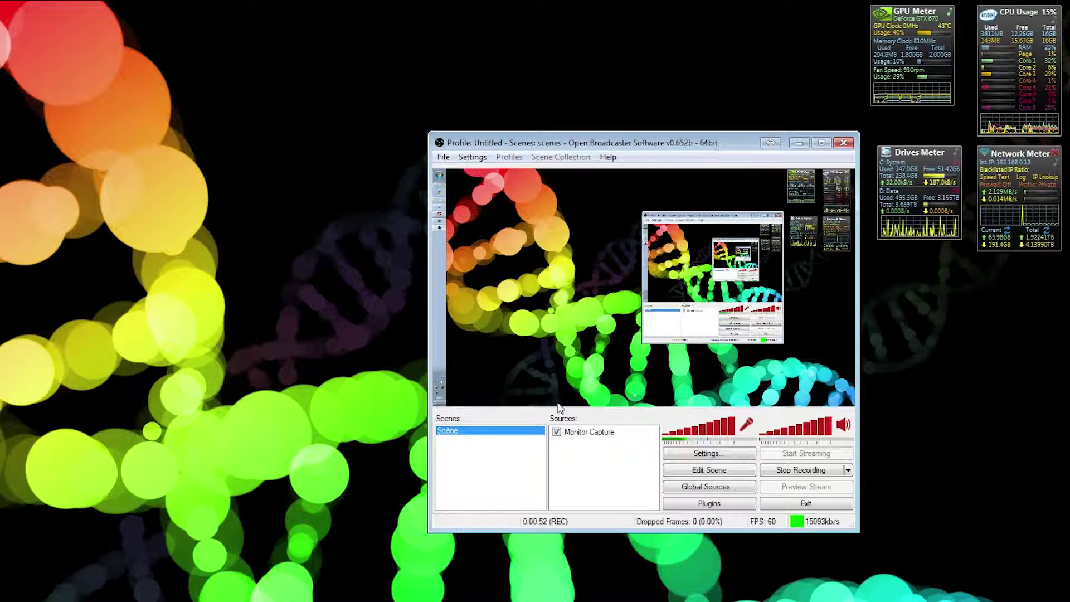
# Review the source types that can be added to the scene, without adding one
pyautogui.rightClick(588, 449)
pyautogui.moveTo(625, 457)
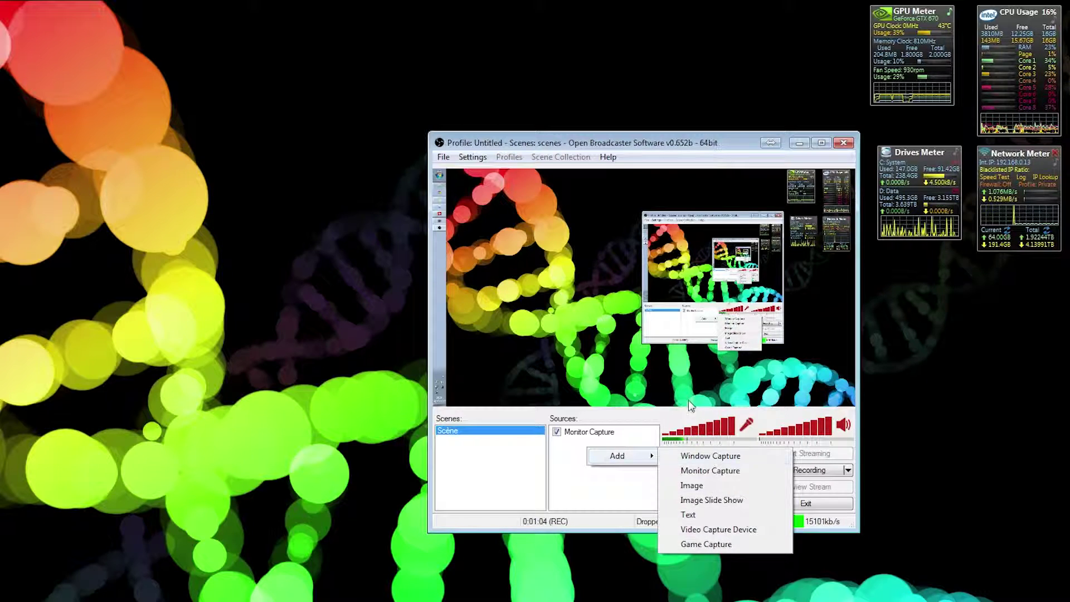
pyautogui.click(650, 369)
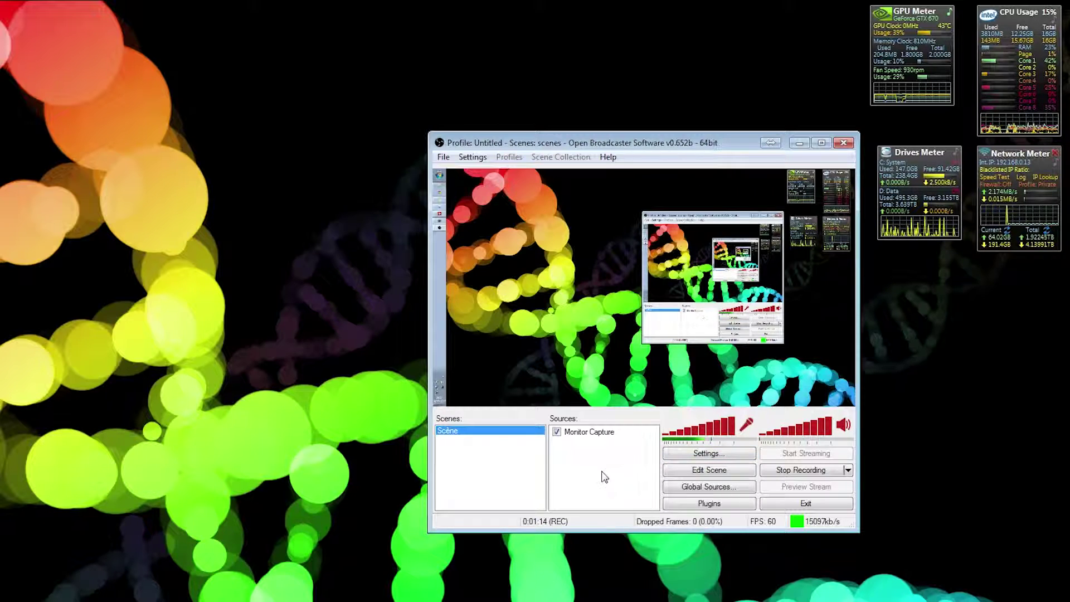
pyautogui.rightClick(597, 453)
pyautogui.moveTo(625, 462)
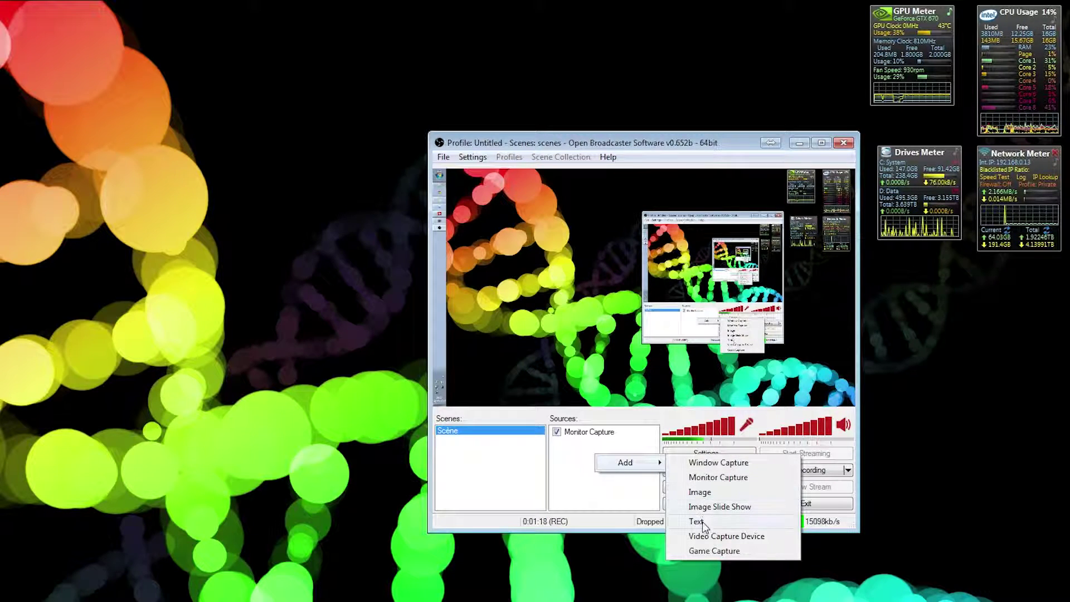
pyautogui.click(561, 457)
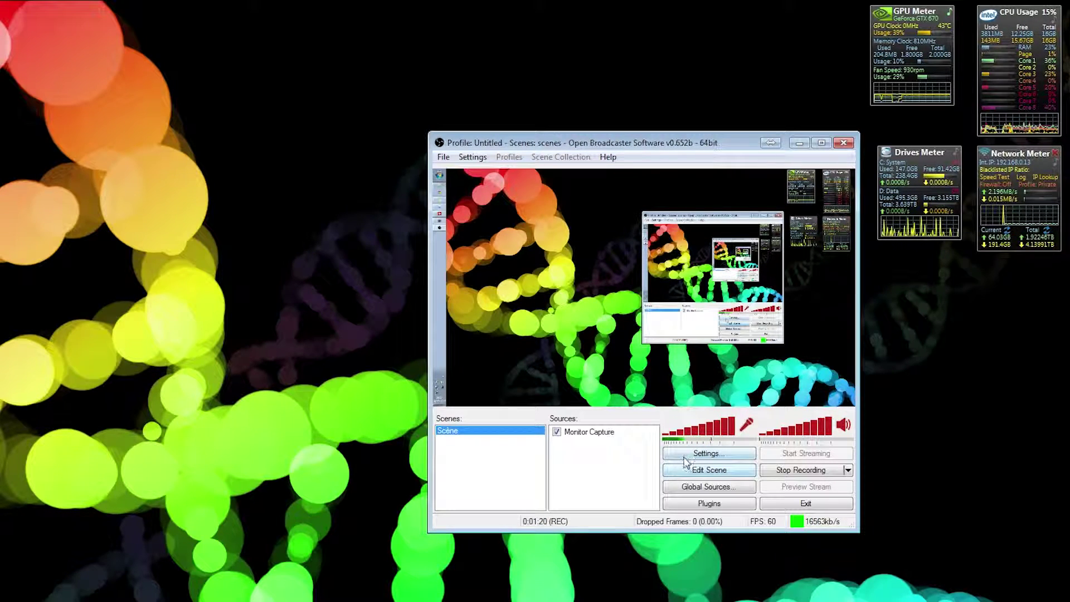
# Open the program settings and review the available interface languages
pyautogui.click(715, 456)
pyautogui.moveTo(406, 139); pyautogui.dragTo(631, 143)
pyautogui.click(707, 186)
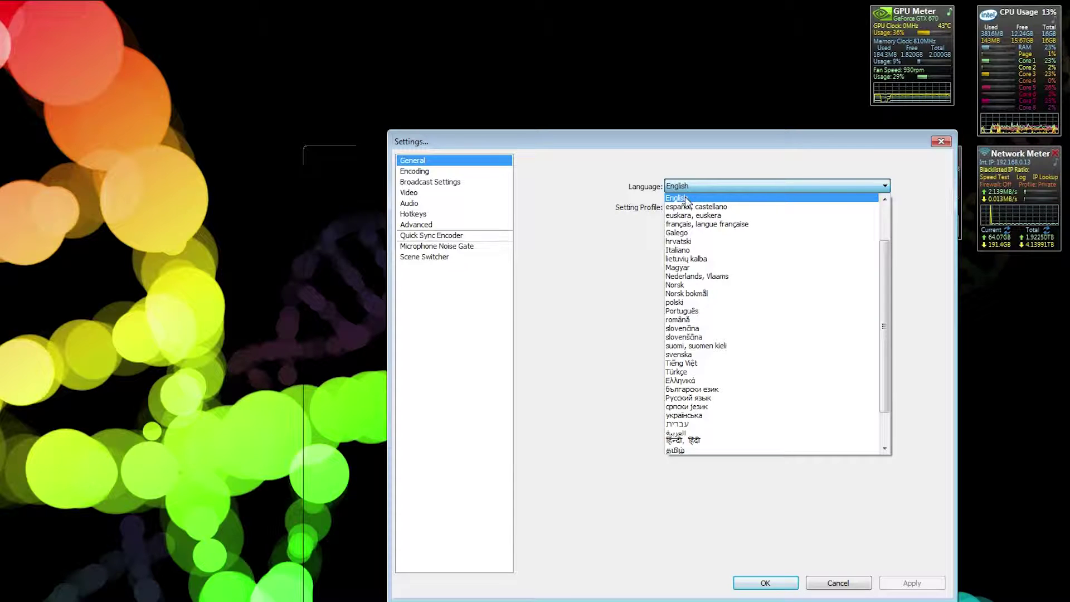
pyautogui.click(597, 168)
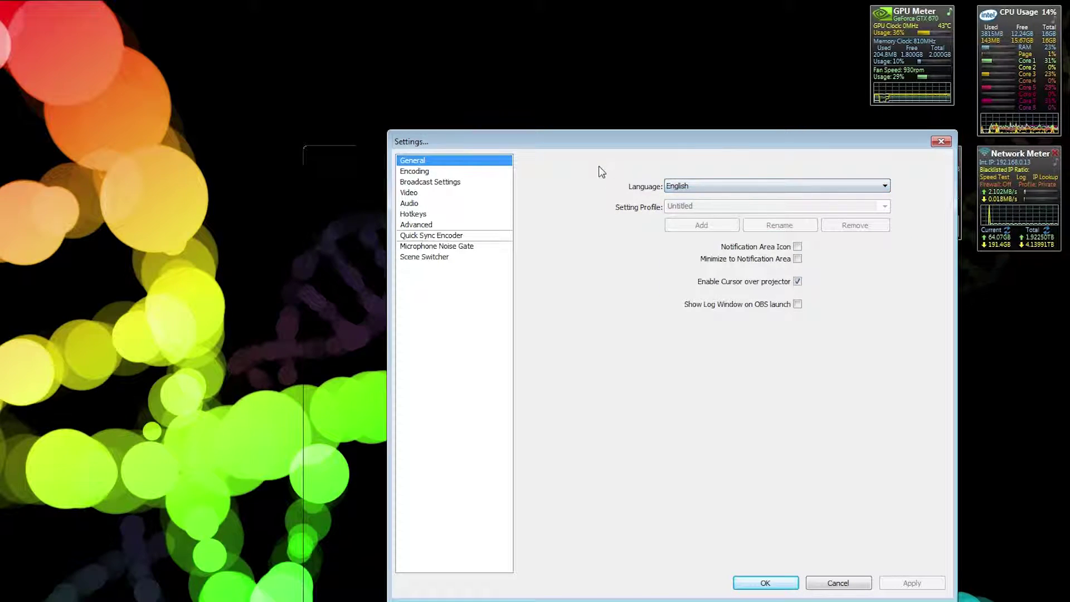
# Review the x264 encoder choice and the CBR option in the encoding settings
pyautogui.click(437, 172)
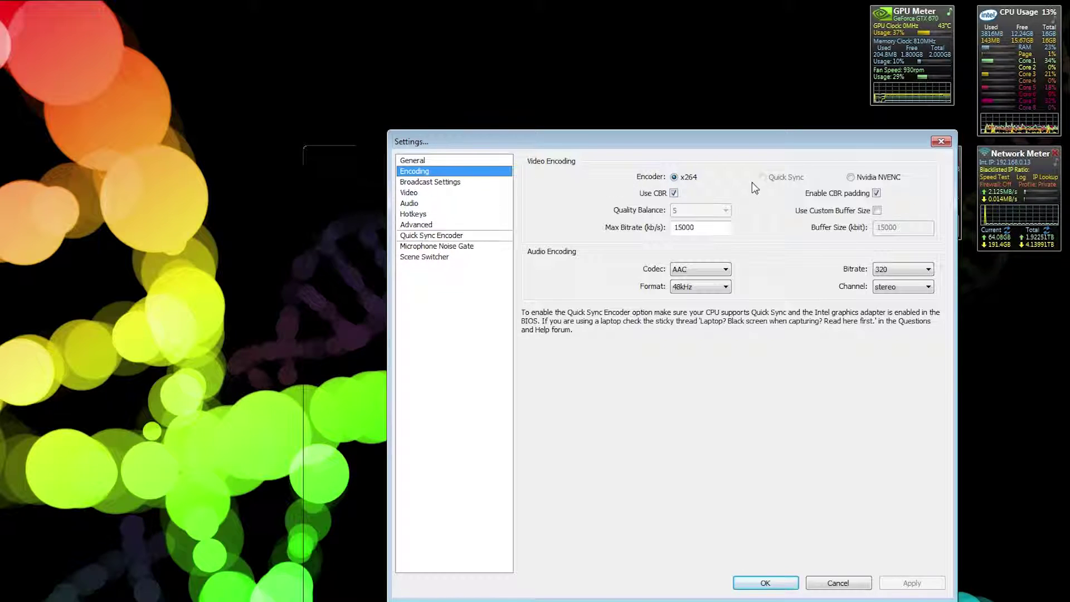
pyautogui.click(673, 193)
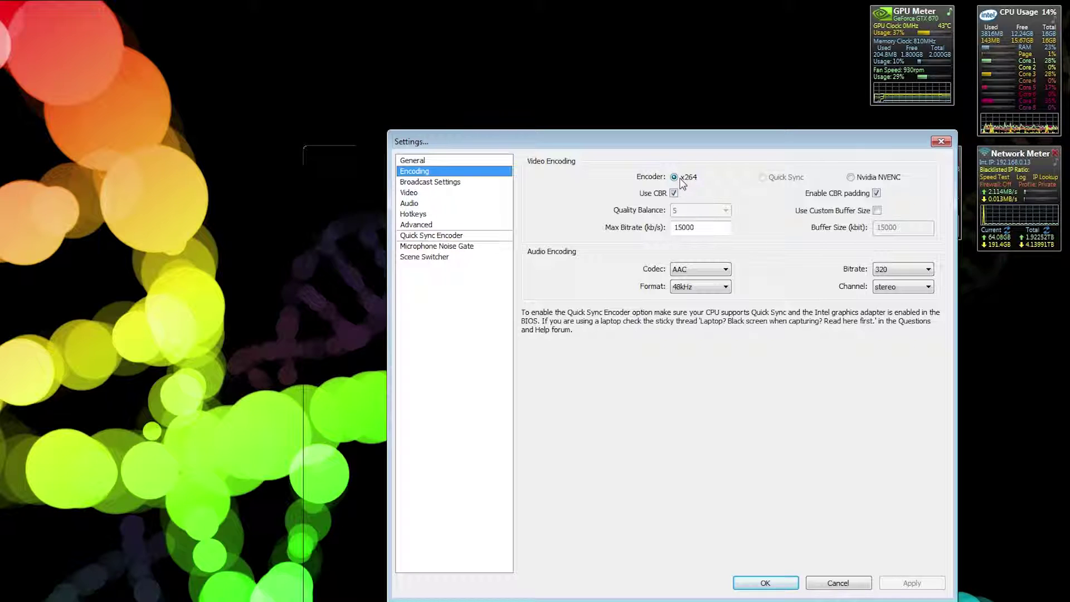
pyautogui.click(673, 193)
pyautogui.click(674, 193)
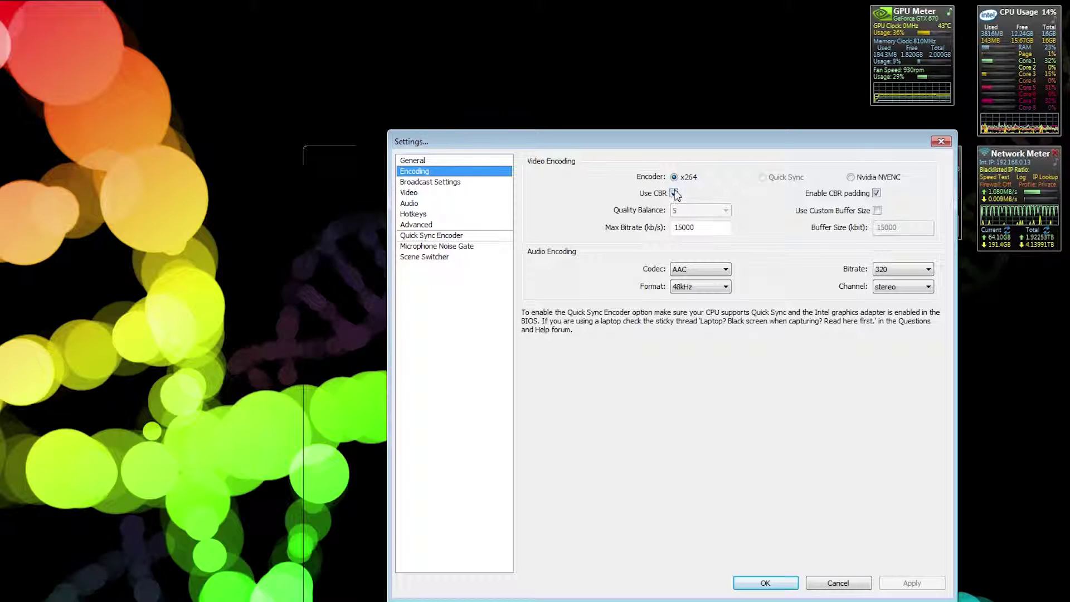
# Examine the maximum video bitrate value in the encoding settings
pyautogui.moveTo(709, 227); pyautogui.dragTo(673, 228)
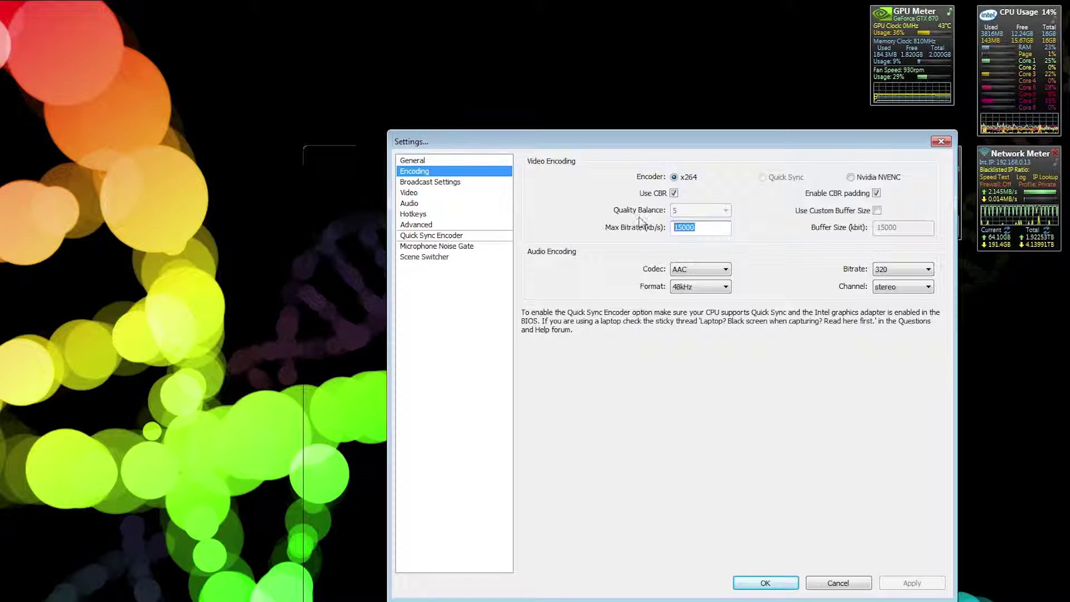
pyautogui.click(691, 228)
pyautogui.moveTo(712, 227); pyautogui.dragTo(661, 227)
pyautogui.click(692, 228)
pyautogui.click(684, 227)
pyautogui.click(692, 229)
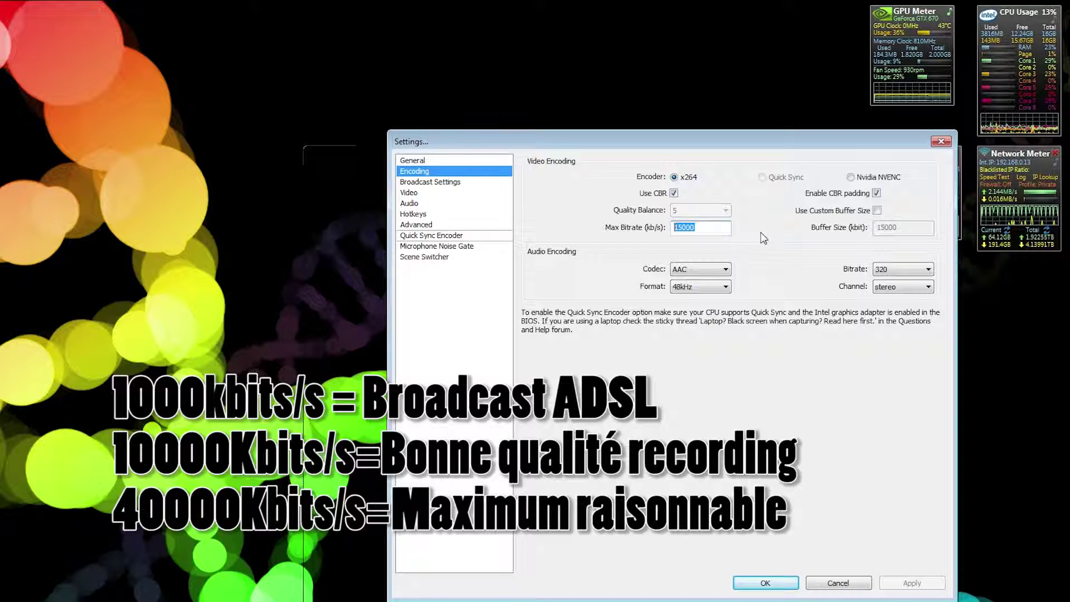
pyautogui.moveTo(709, 227); pyautogui.dragTo(676, 241)
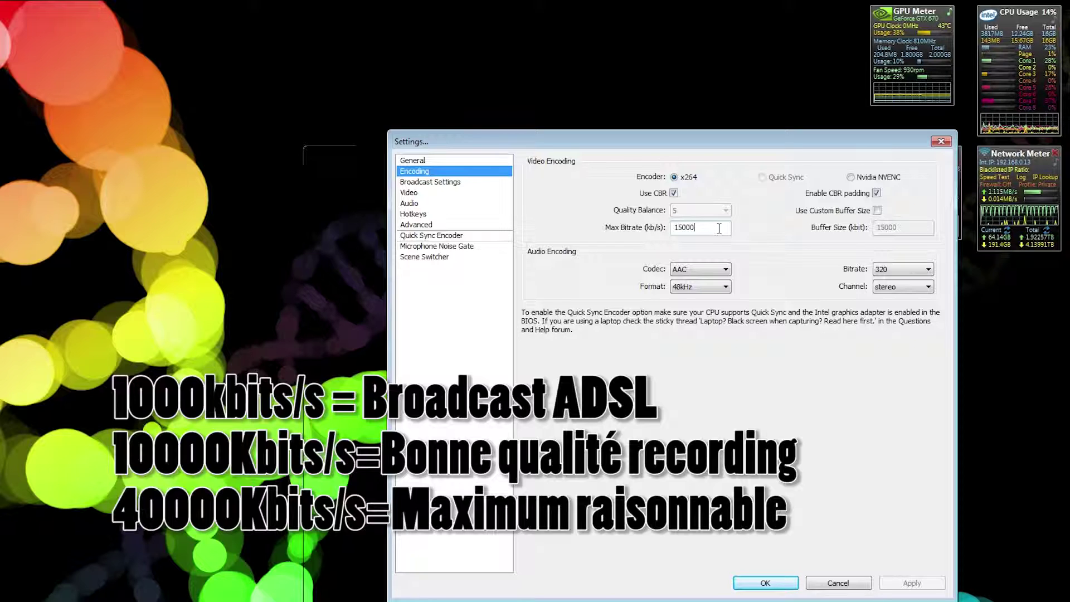
# Set the audio encoding bitrate to 320 and save the encoding settings
pyautogui.click(715, 270)
pyautogui.click(691, 290)
pyautogui.click(692, 289)
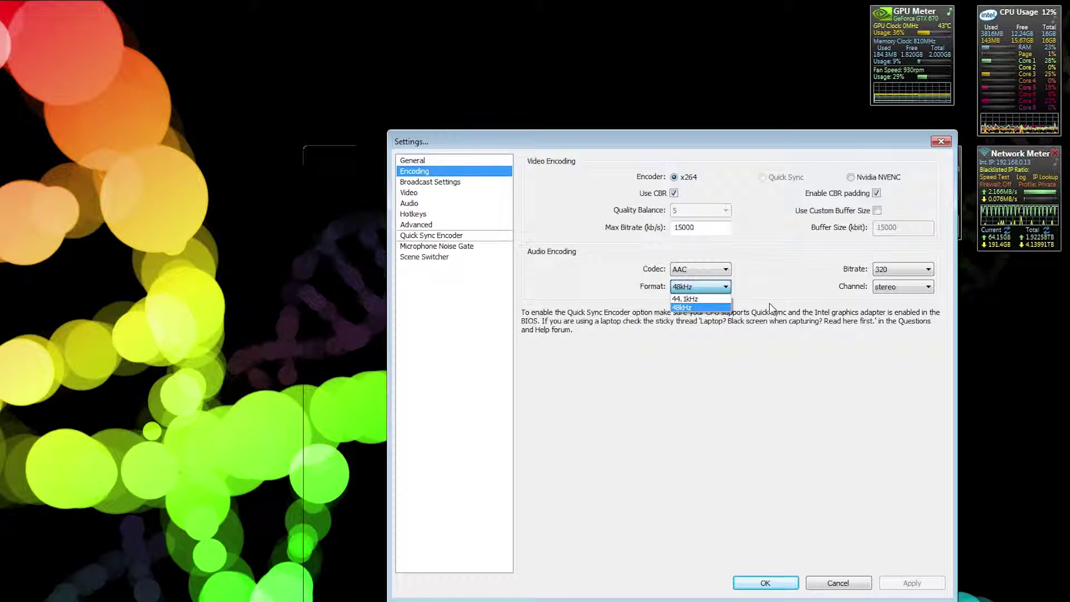
pyautogui.click(911, 285)
pyautogui.click(895, 271)
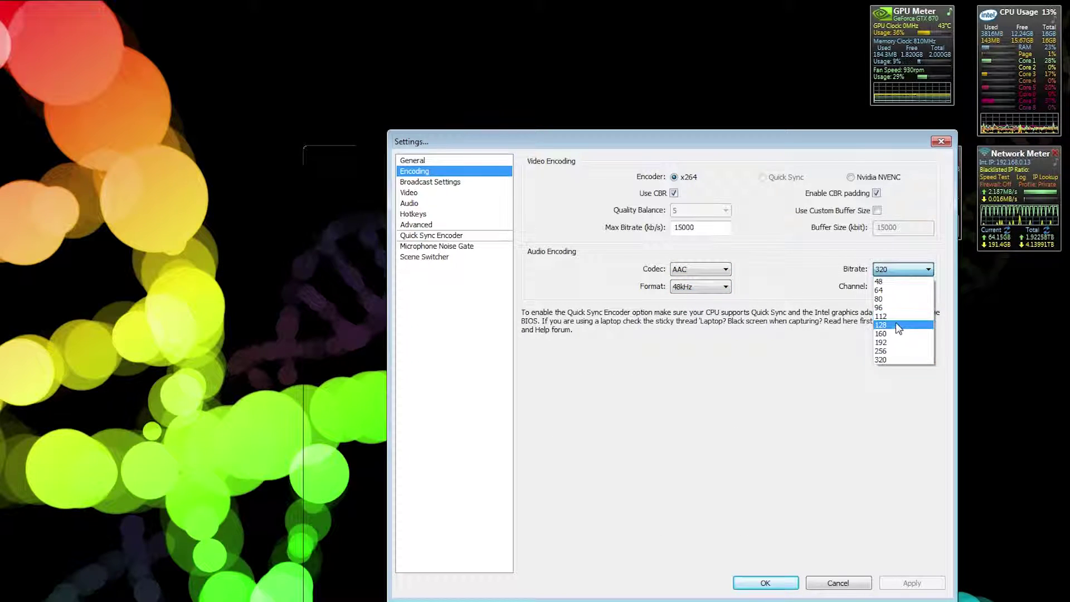
pyautogui.click(882, 360)
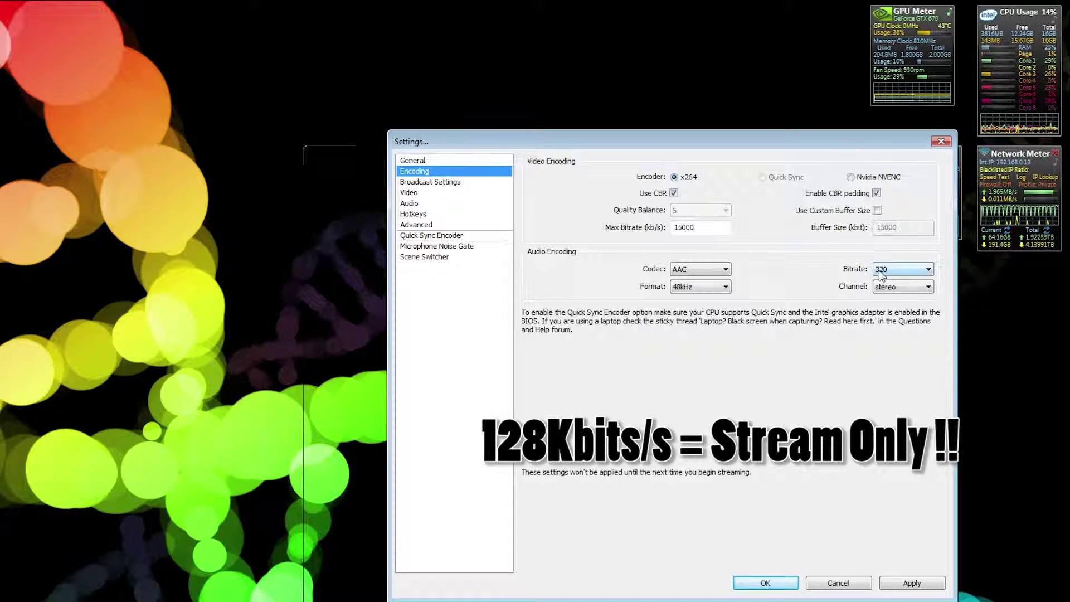
pyautogui.click(474, 182)
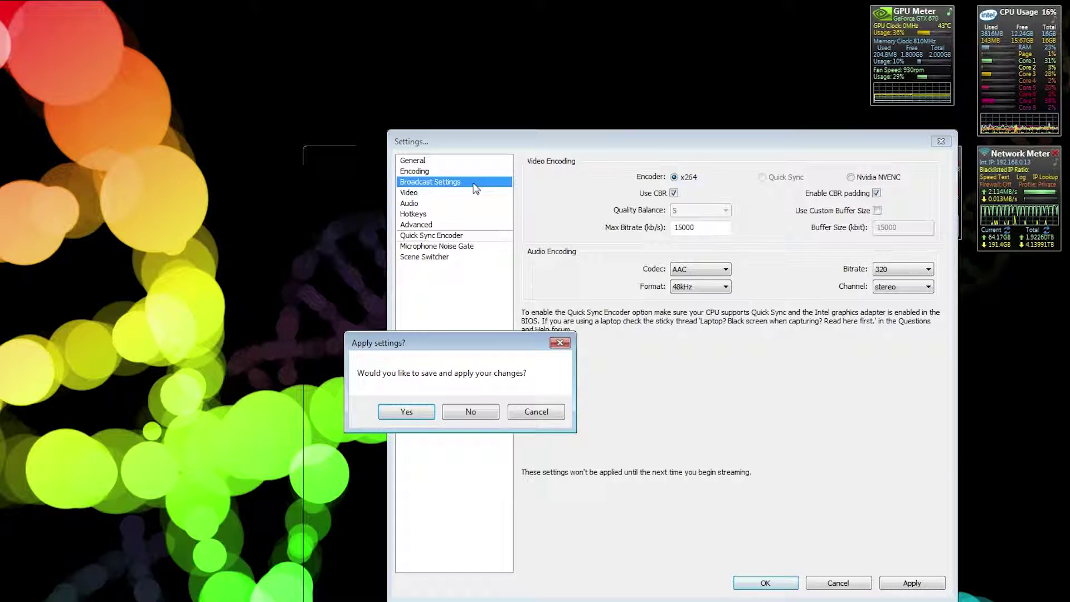
pyautogui.click(408, 414)
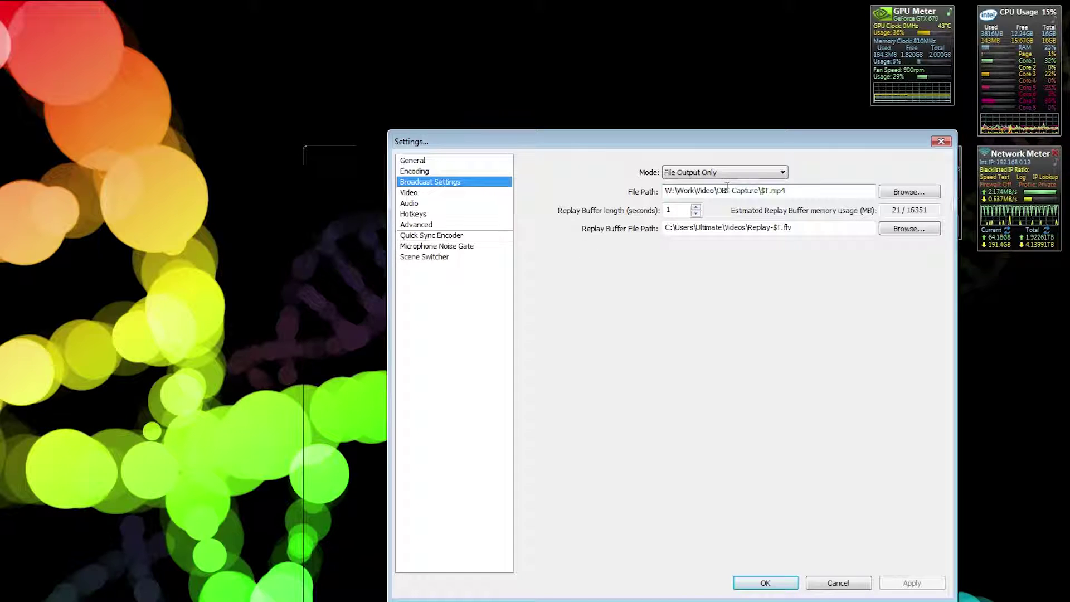
# Set the recording output file to $T in the OBS Capture folder, with MP4 as the file type
pyautogui.click(336, 254)
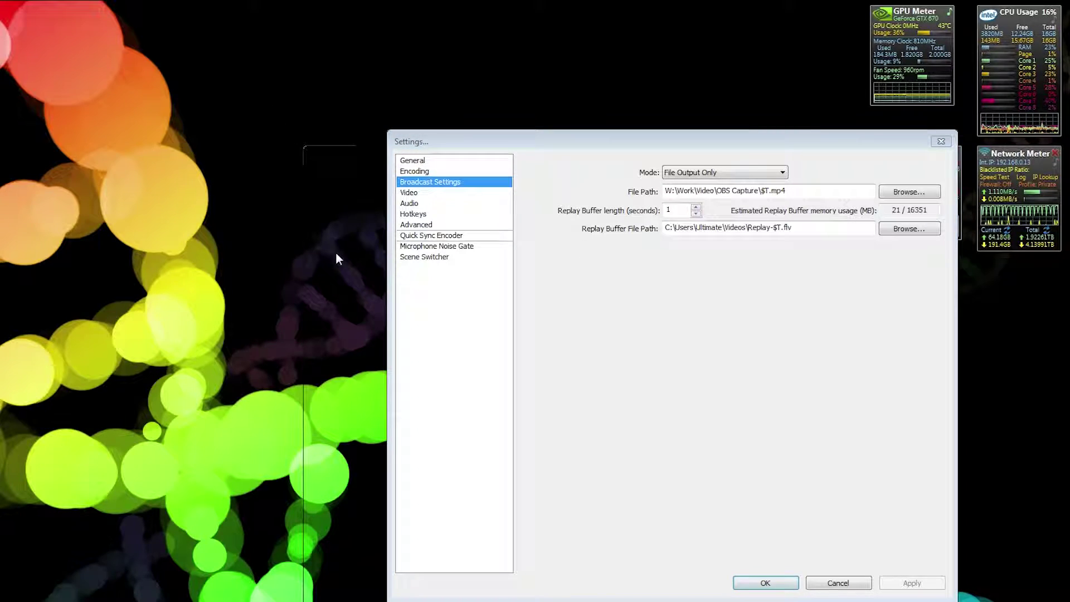
pyautogui.click(937, 298)
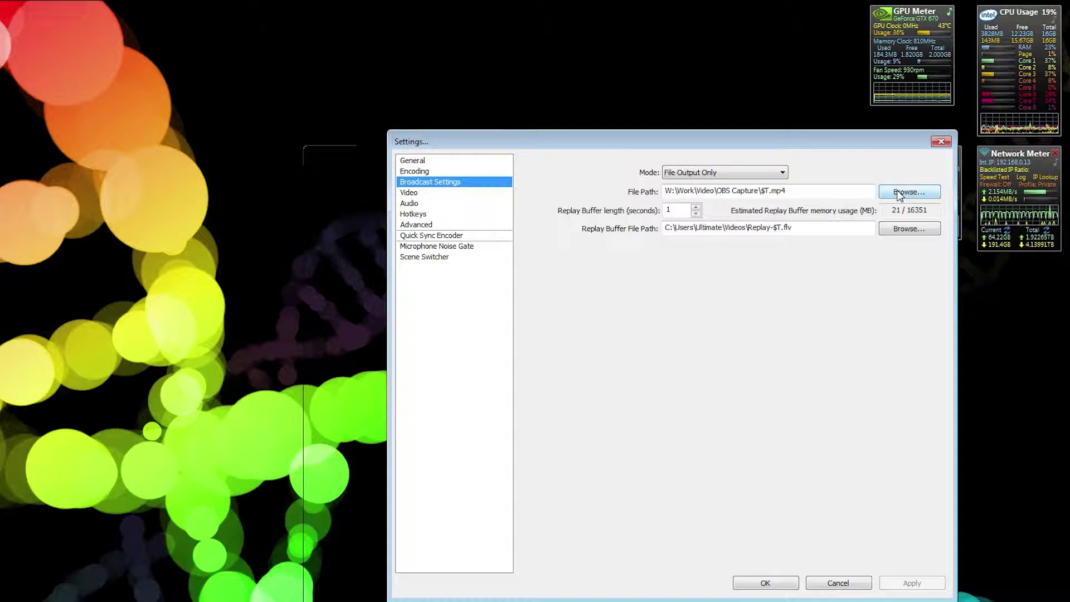
pyautogui.click(899, 193)
pyautogui.click(549, 441)
pyautogui.write('S')
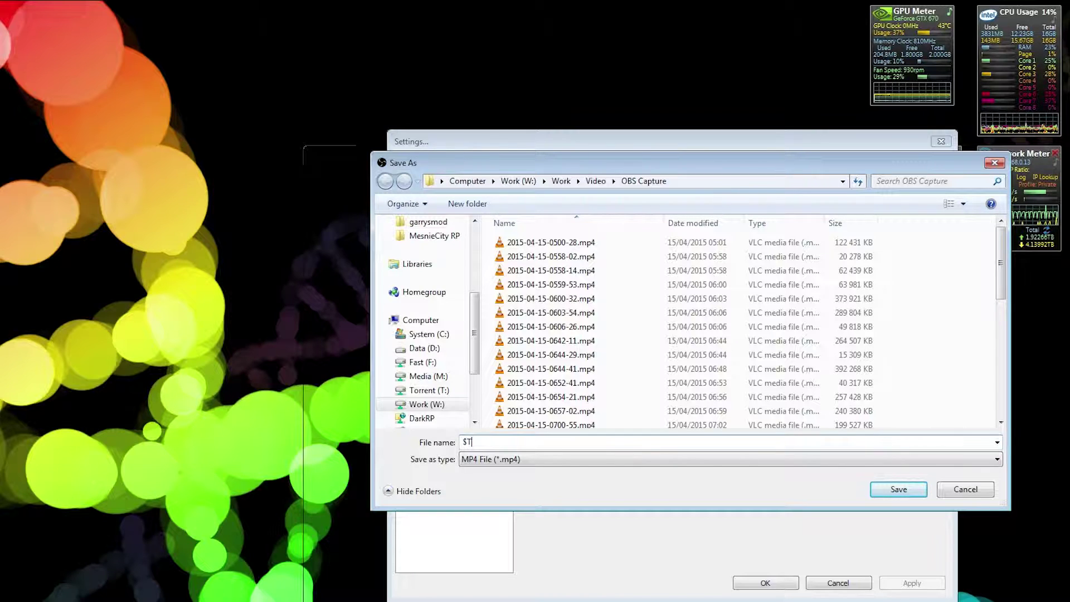
pyautogui.click(504, 460)
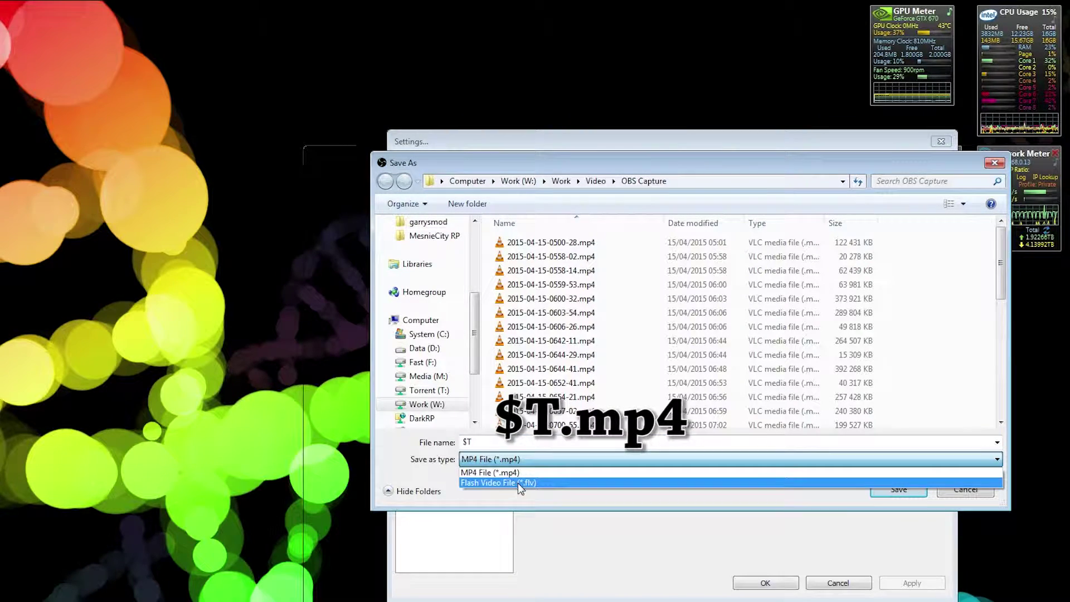
pyautogui.click(510, 473)
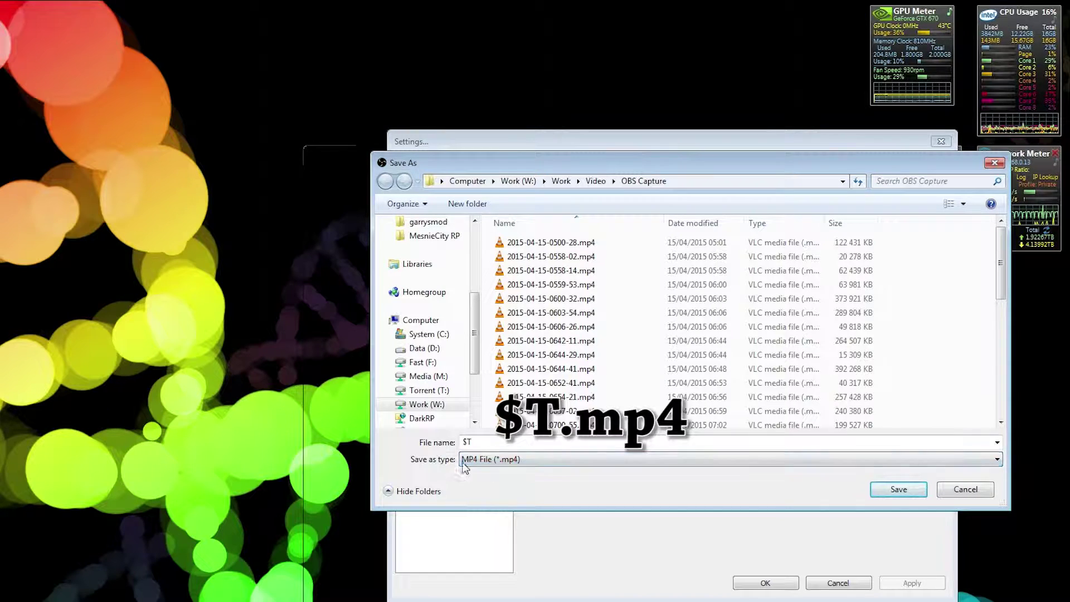
pyautogui.click(899, 490)
# Check the extension and the $T time placeholder in the recording file path
pyautogui.doubleClick(788, 228)
pyautogui.click(824, 229)
pyautogui.doubleClick(778, 191)
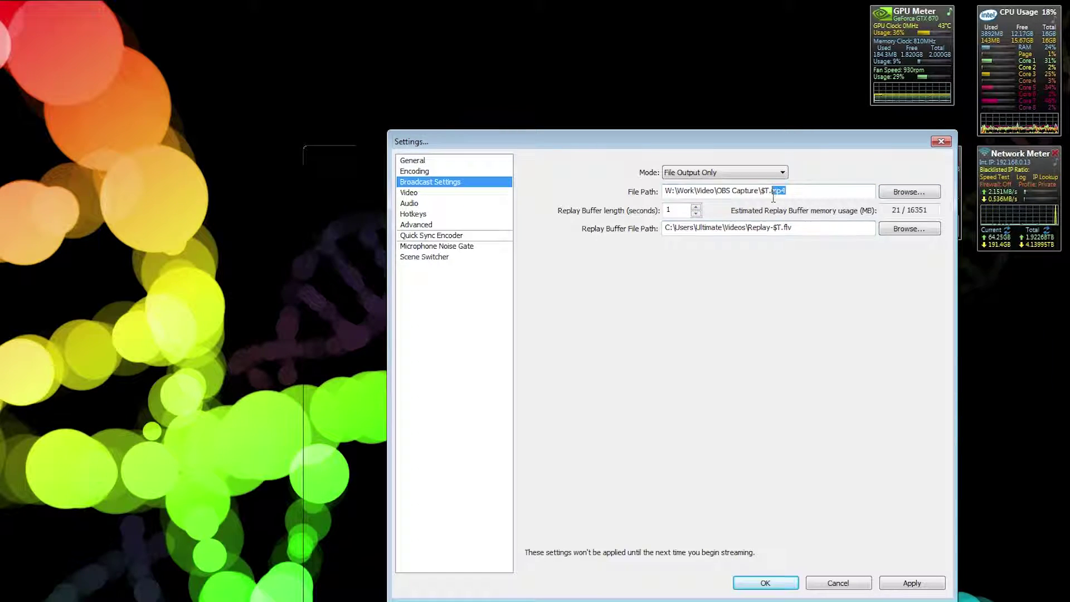
pyautogui.click(768, 191)
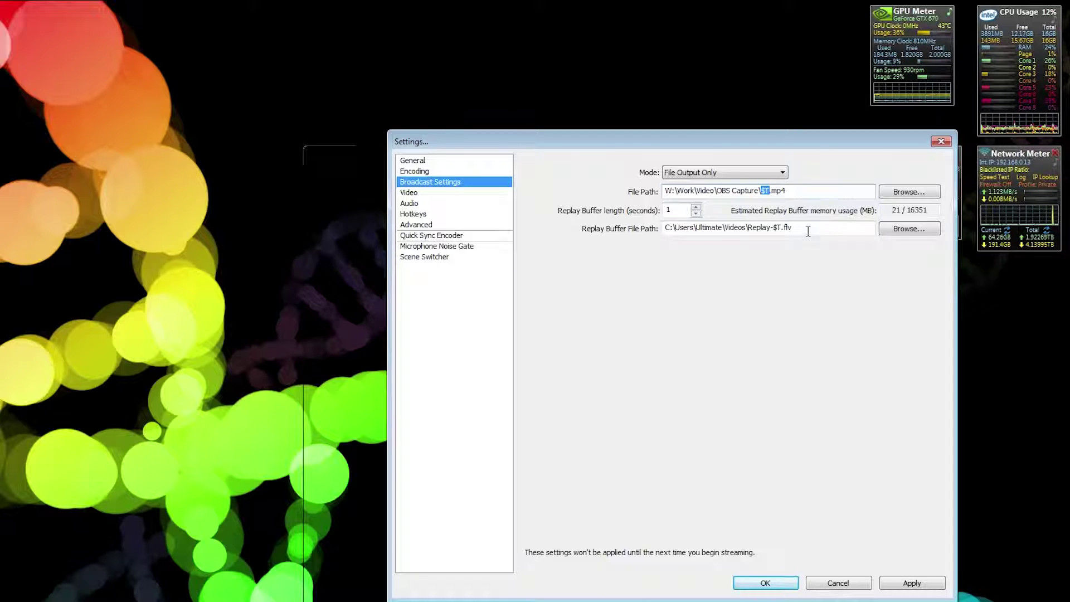
pyautogui.moveTo(790, 194)
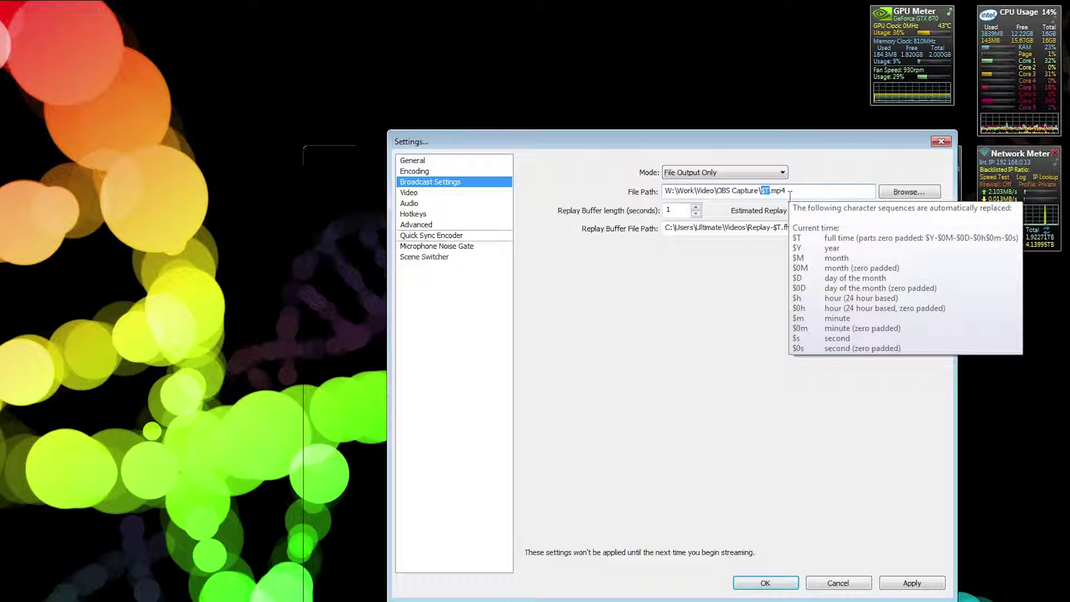
# Save the broadcast settings and review the base resolution and FPS in the video settings
pyautogui.click(454, 193)
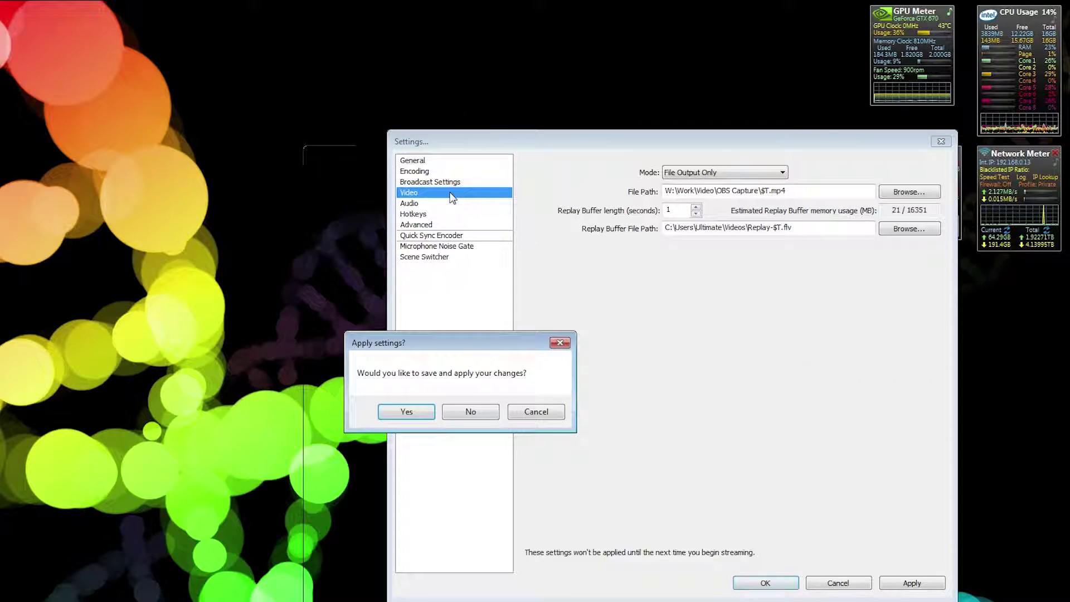
pyautogui.click(410, 408)
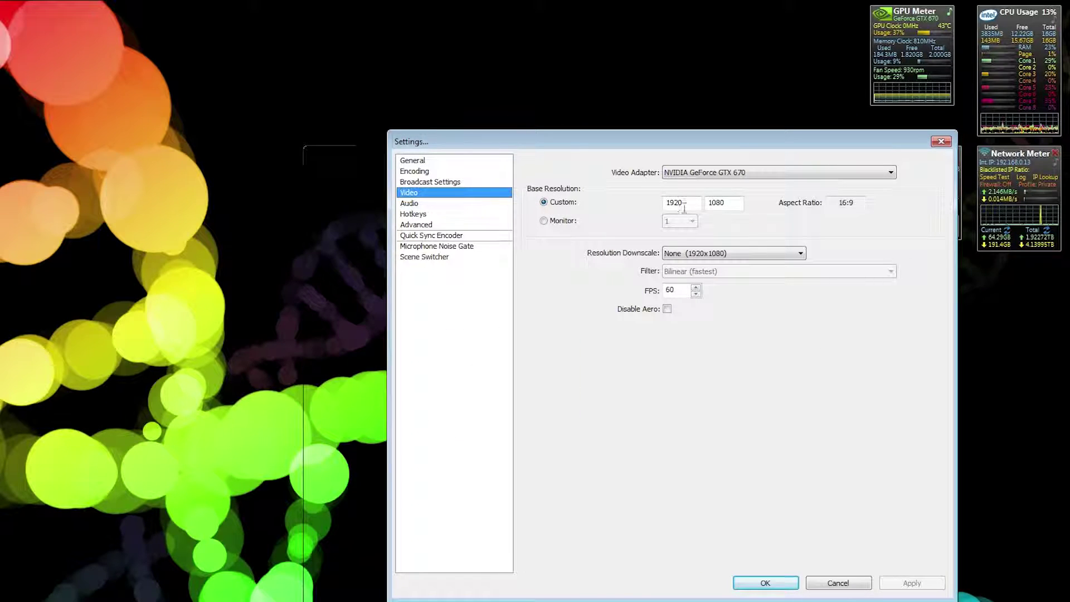
pyautogui.moveTo(681, 288); pyautogui.dragTo(644, 290)
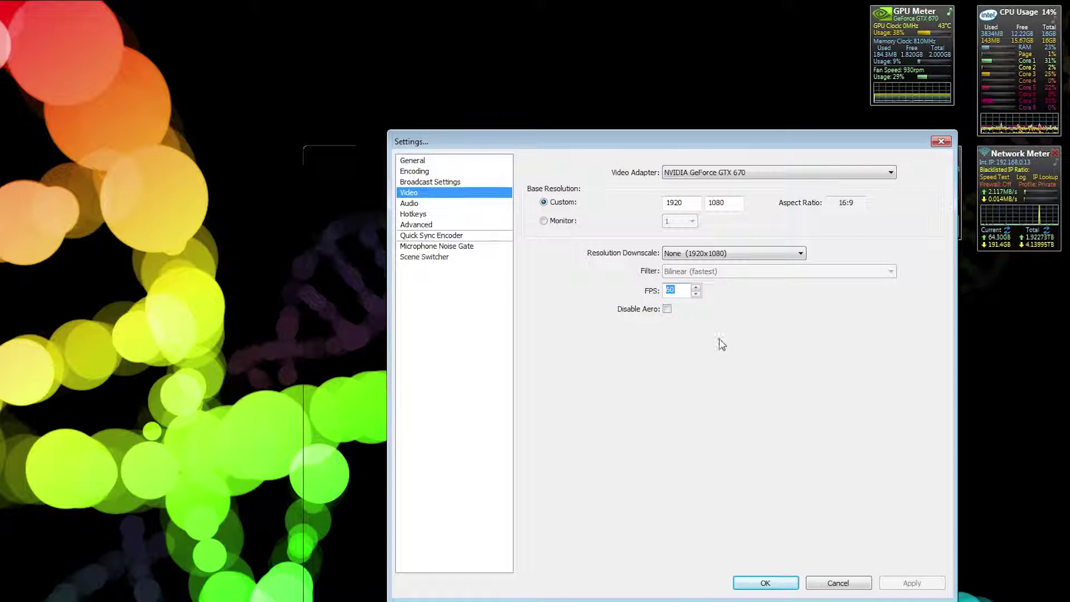
pyautogui.click(680, 294)
# Set the desktop audio device to Default in the audio settings
pyautogui.click(437, 204)
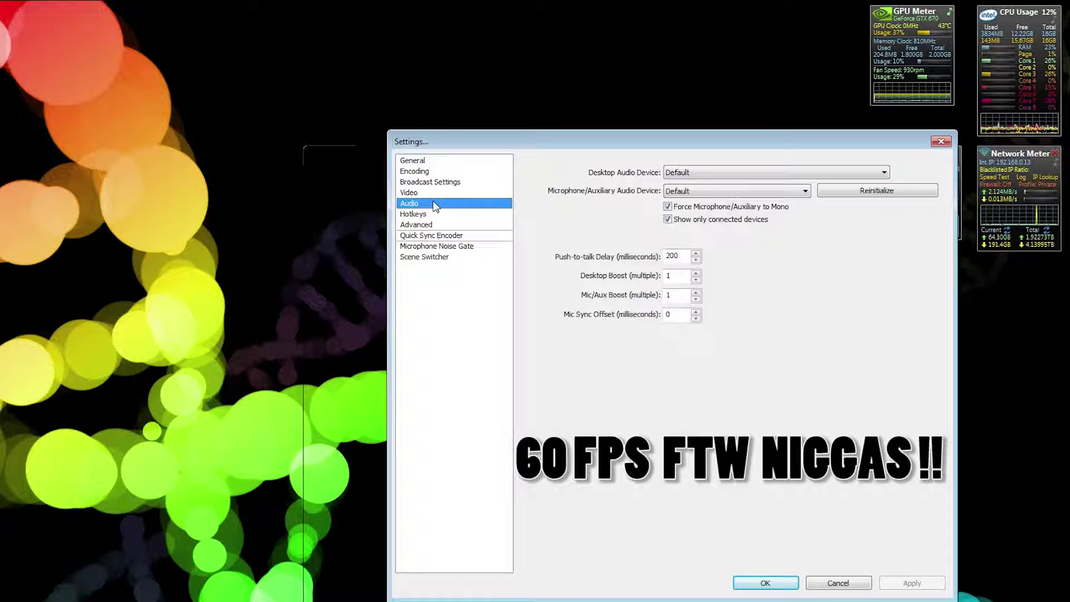
pyautogui.click(706, 171)
pyautogui.click(709, 159)
pyautogui.click(705, 176)
pyautogui.click(718, 167)
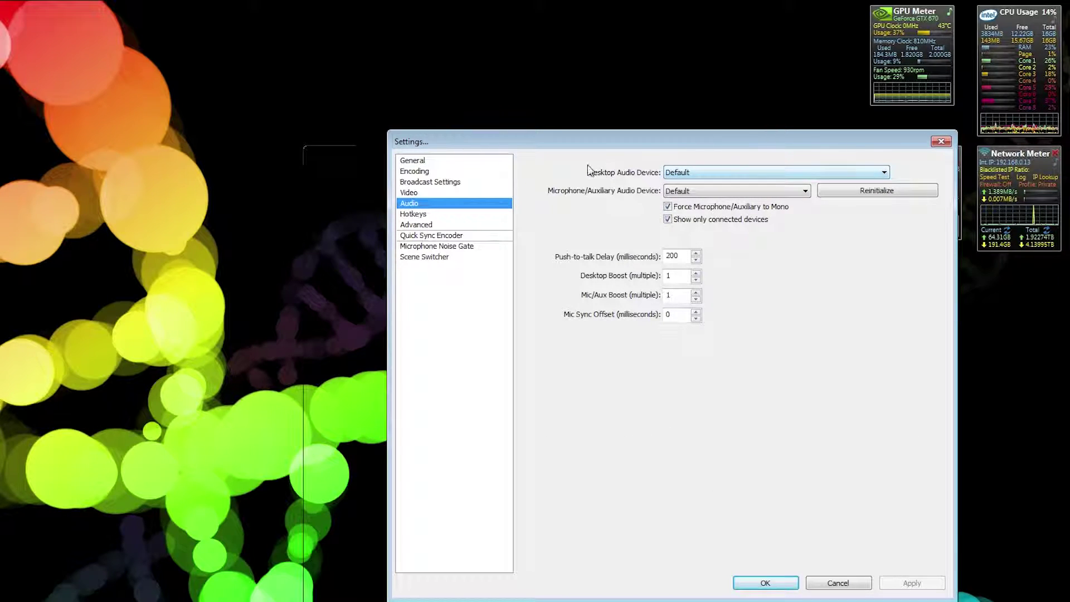
pyautogui.click(685, 177)
pyautogui.click(703, 192)
pyautogui.click(715, 173)
pyautogui.click(677, 183)
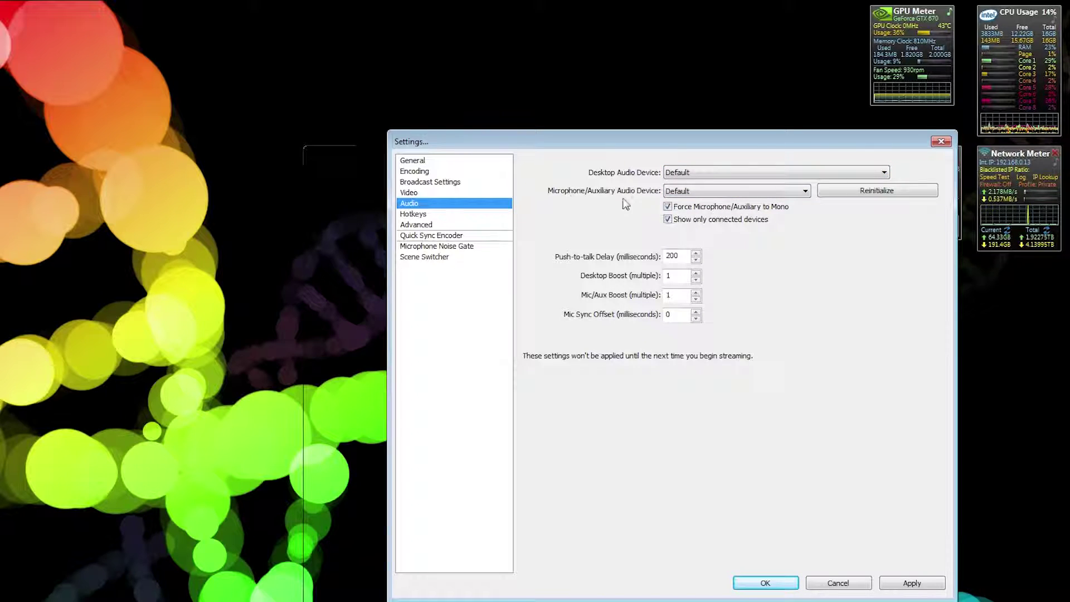
# Set the microphone/auxiliary audio device to Default and save the audio settings
pyautogui.click(699, 192)
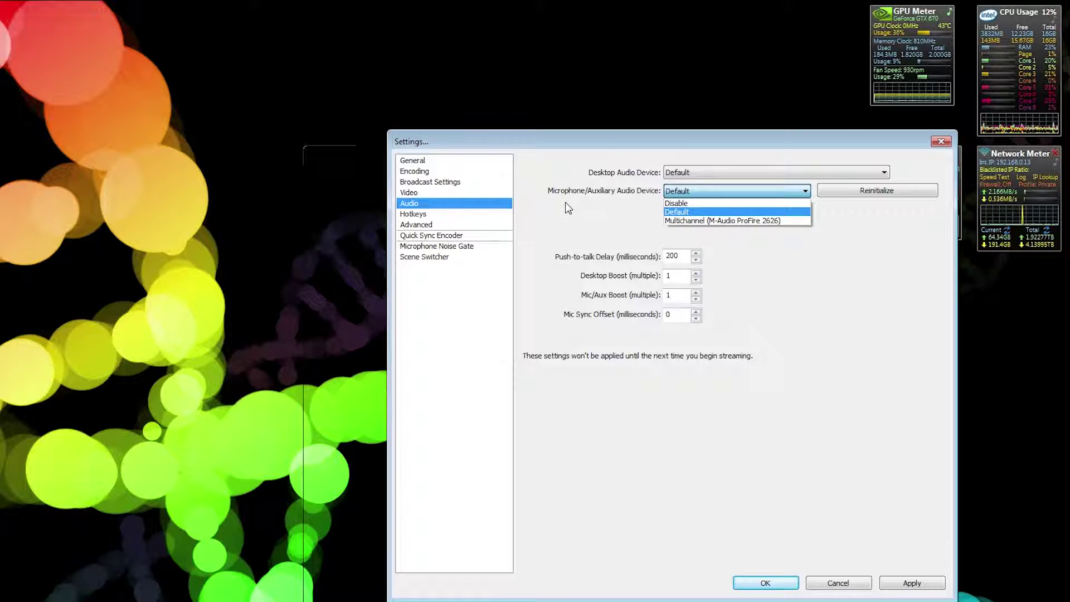
pyautogui.click(723, 212)
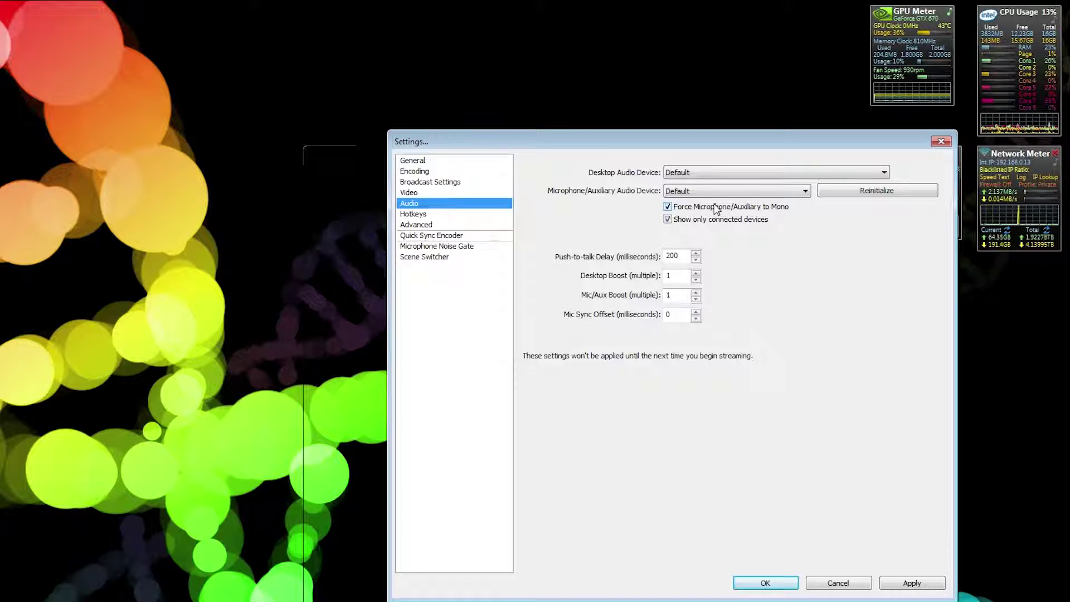
pyautogui.click(436, 215)
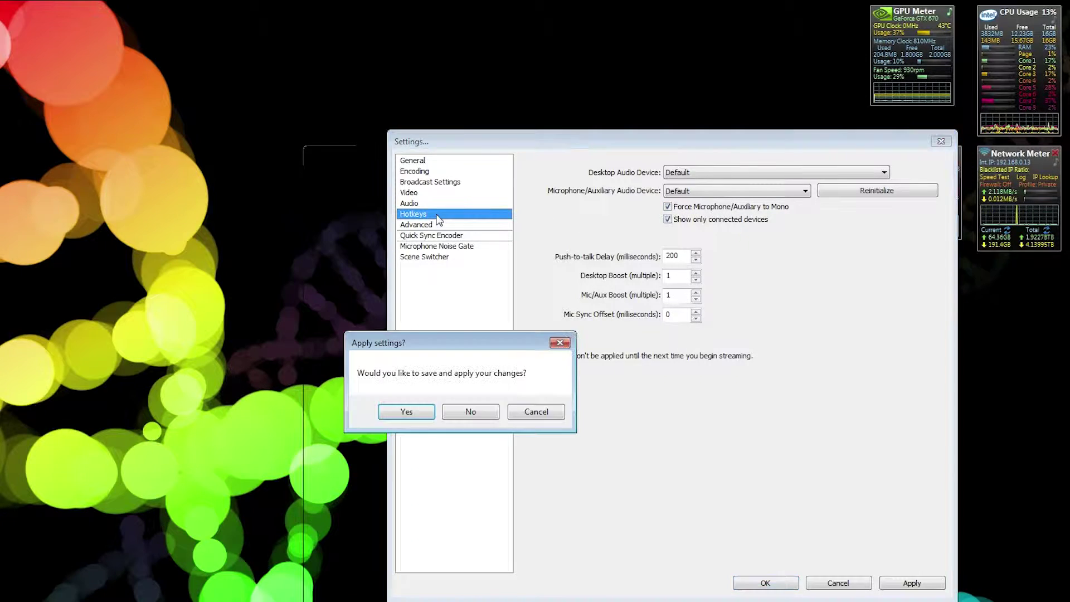
pyautogui.click(407, 411)
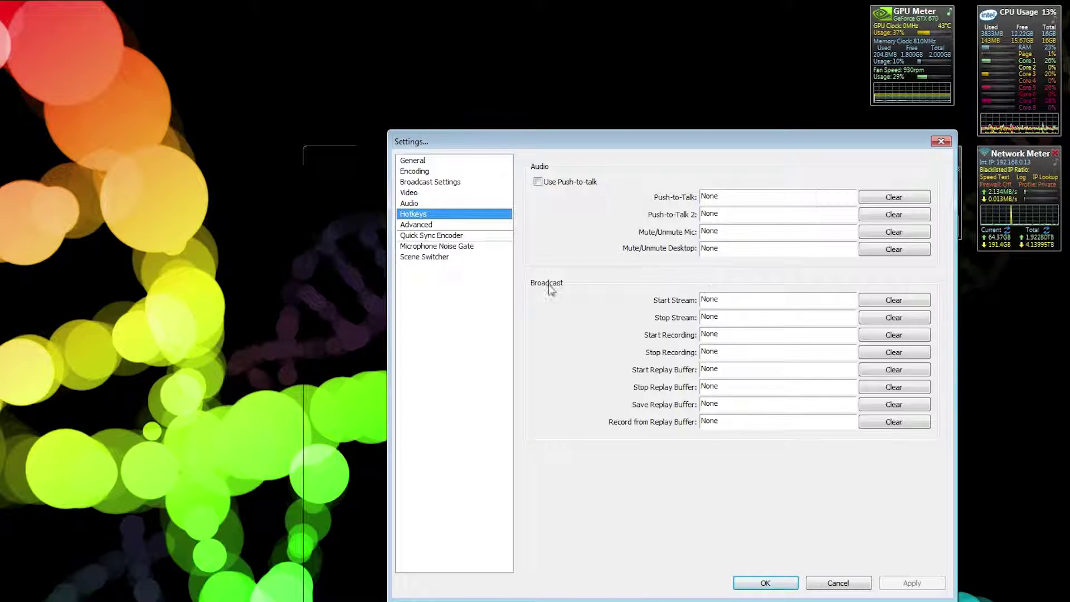
# Review the x264 CPU preset options in the advanced settings without changing the preset
pyautogui.click(444, 223)
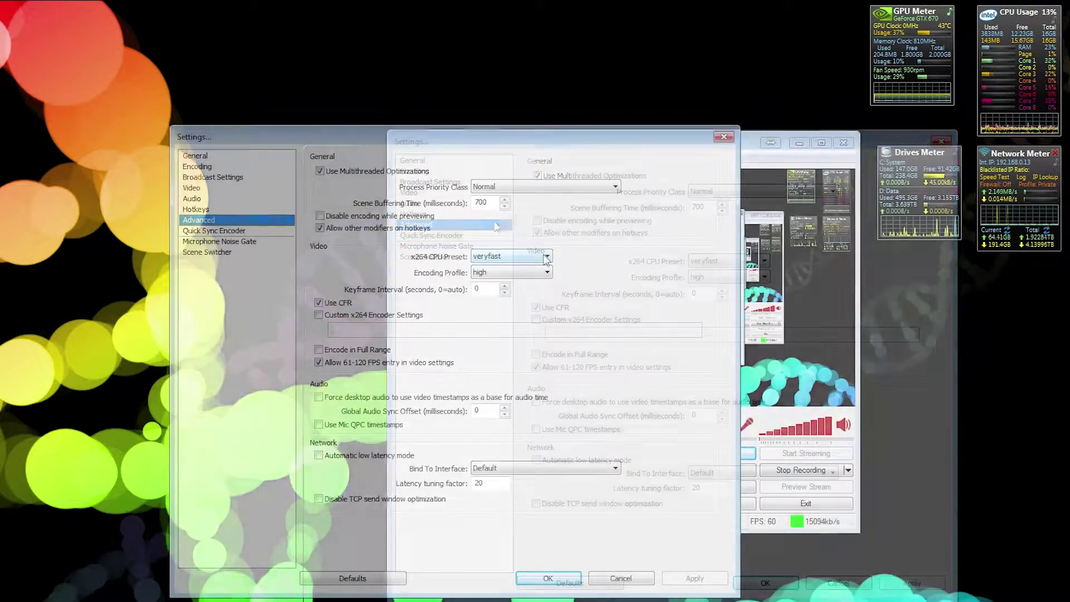
pyautogui.click(546, 257)
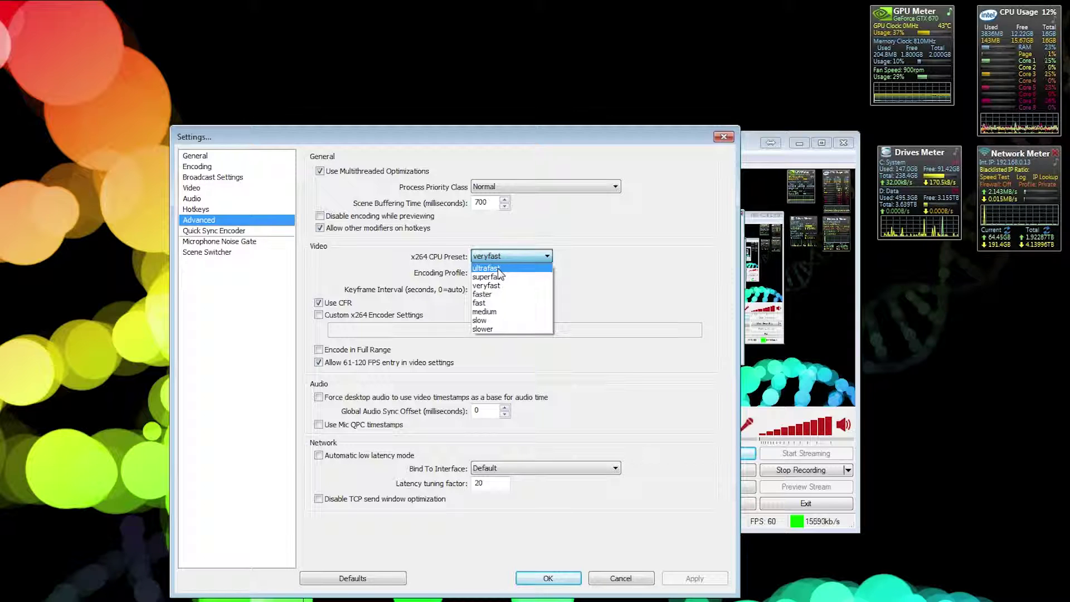
pyautogui.click(394, 273)
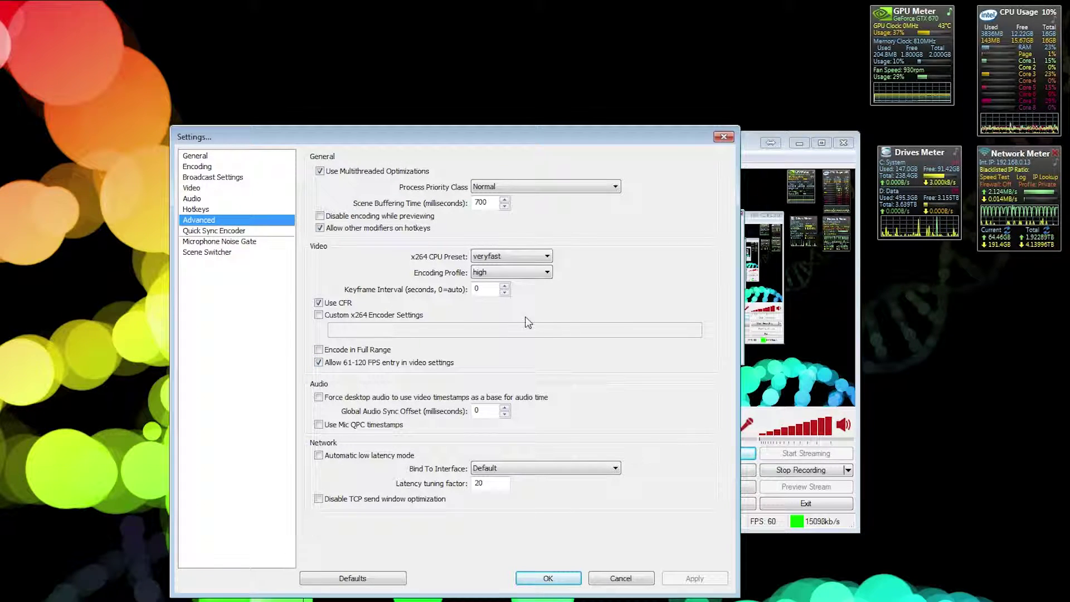
# Inspect the thresholds and timing options of the microphone noise gate
pyautogui.click(230, 241)
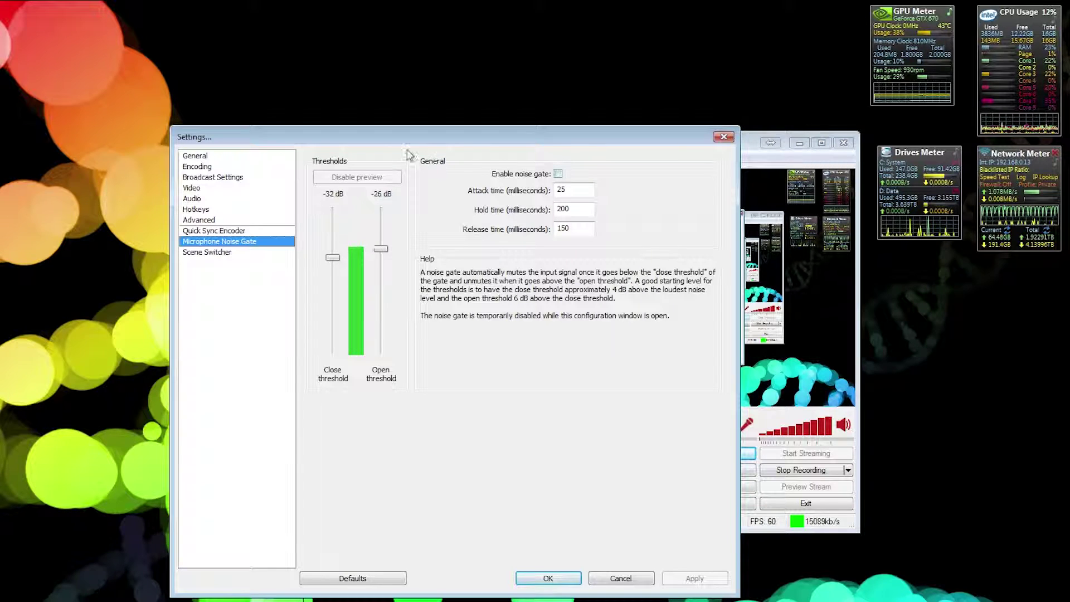
pyautogui.moveTo(388, 137); pyautogui.dragTo(397, 140)
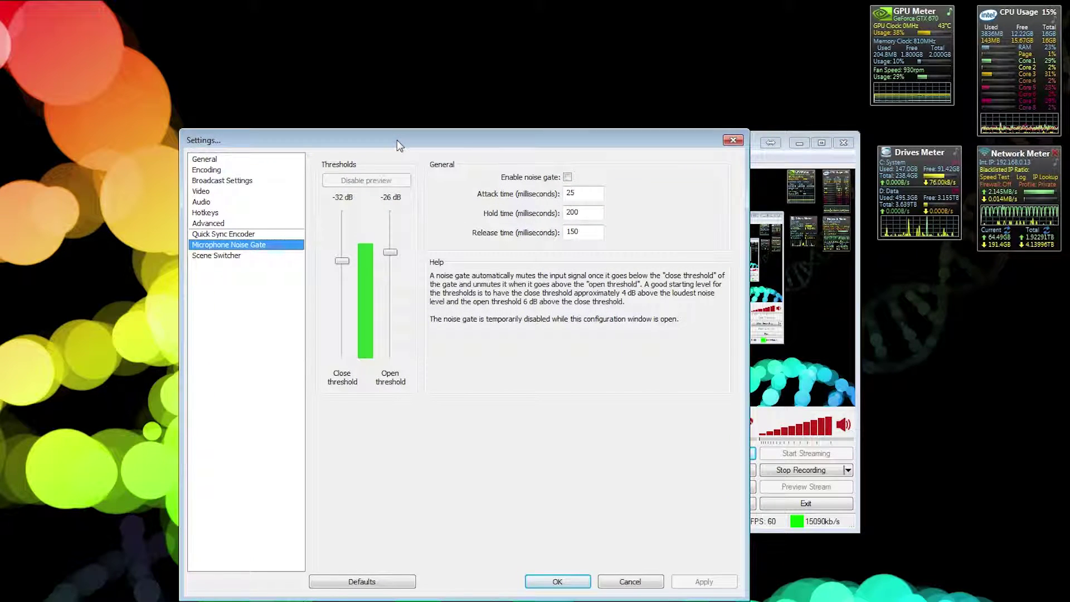